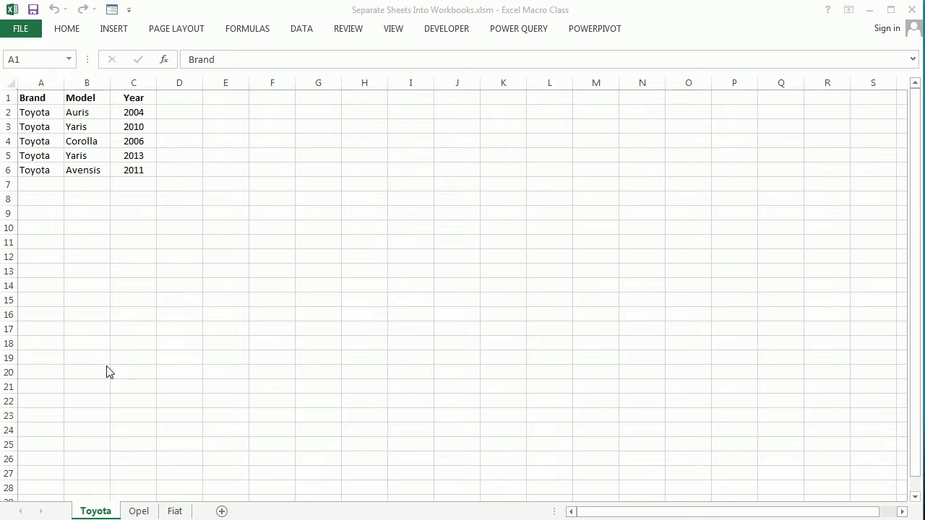
Look through the Opel and Fiat sheets, then return to the Toyota sheet.
click(105, 513)
click(154, 512)
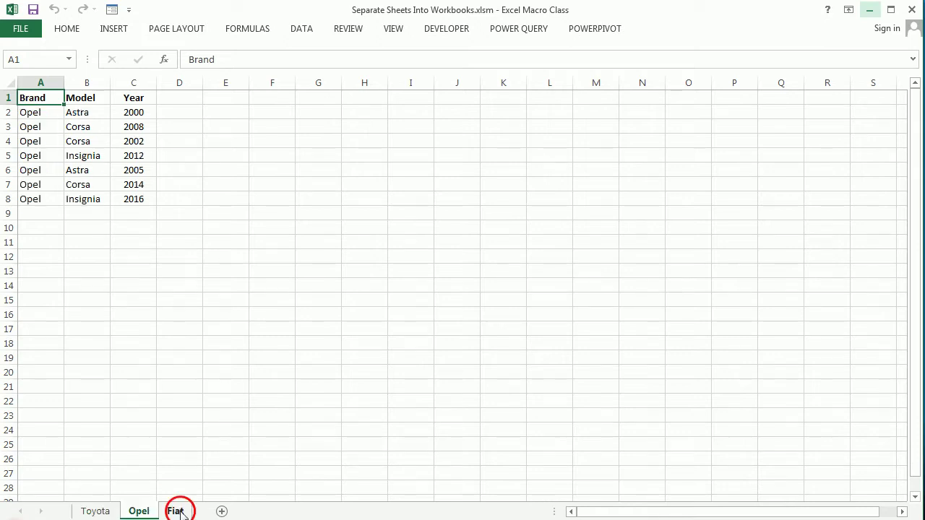
click(104, 513)
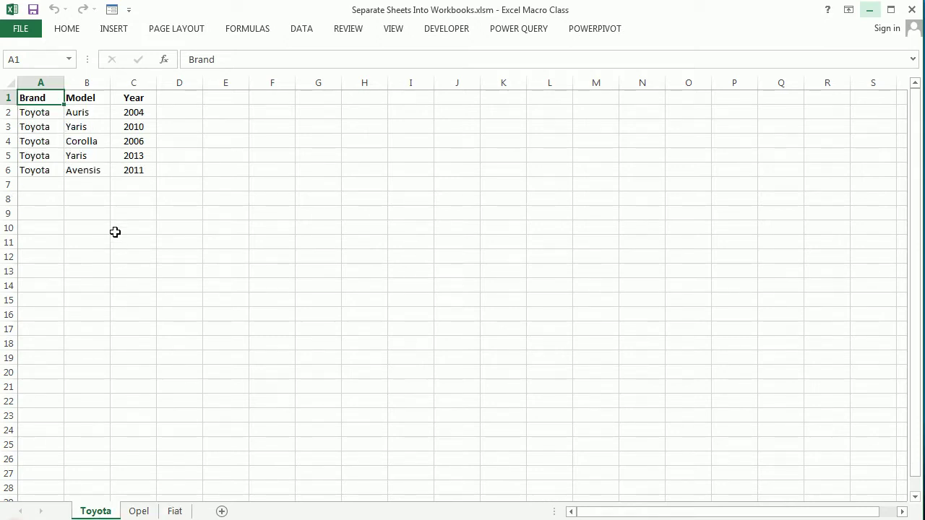
Open the Visual Basic editor from the Developer tab and insert a new module.
click(445, 34)
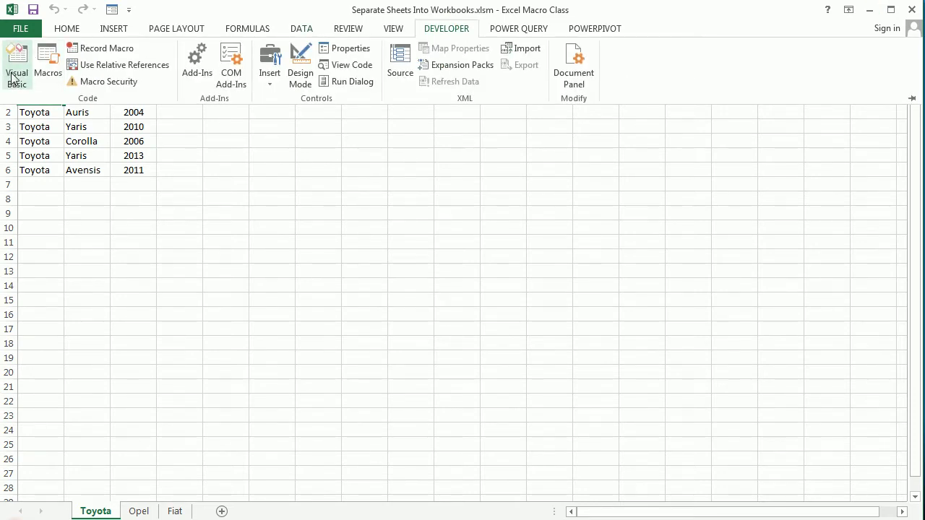
click(13, 72)
click(283, 32)
click(307, 79)
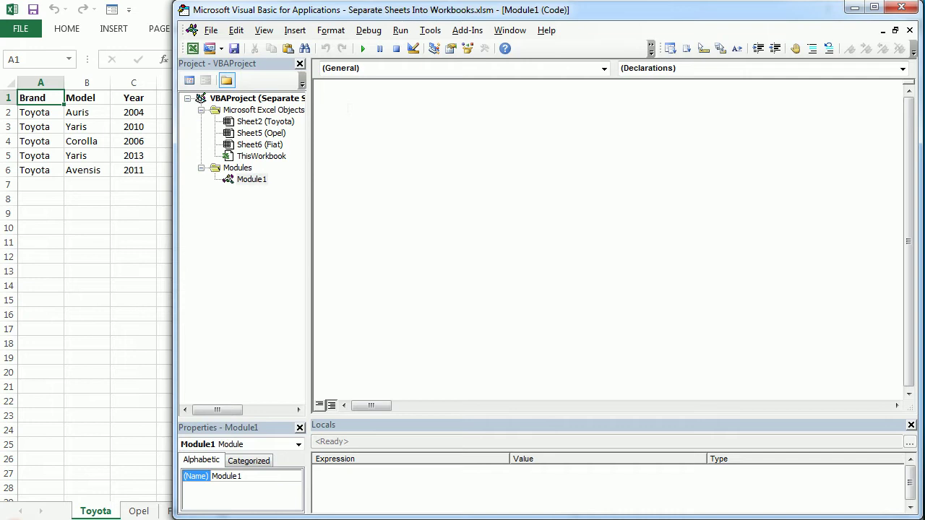
Write the Sub SeparateSheets header and declare Dim ws As Worksheet.
text(sub SeparateSheets)
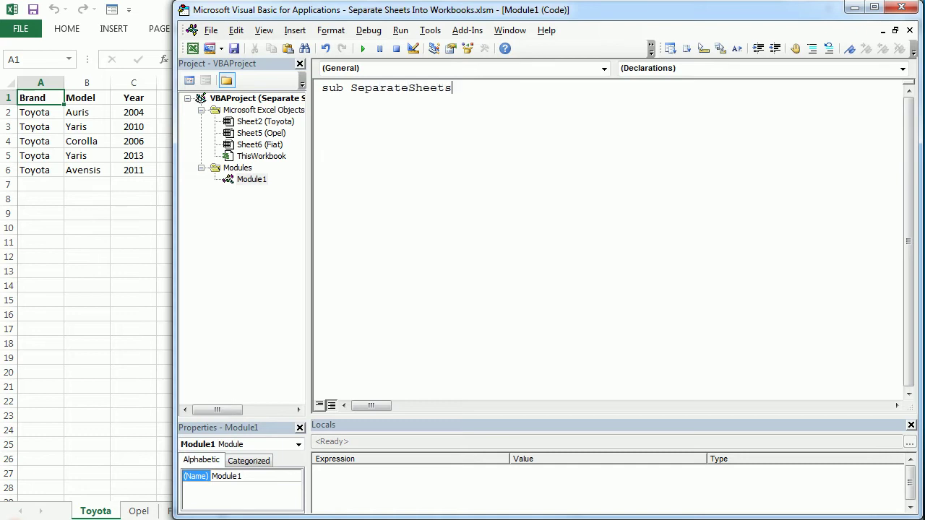
key(Return)
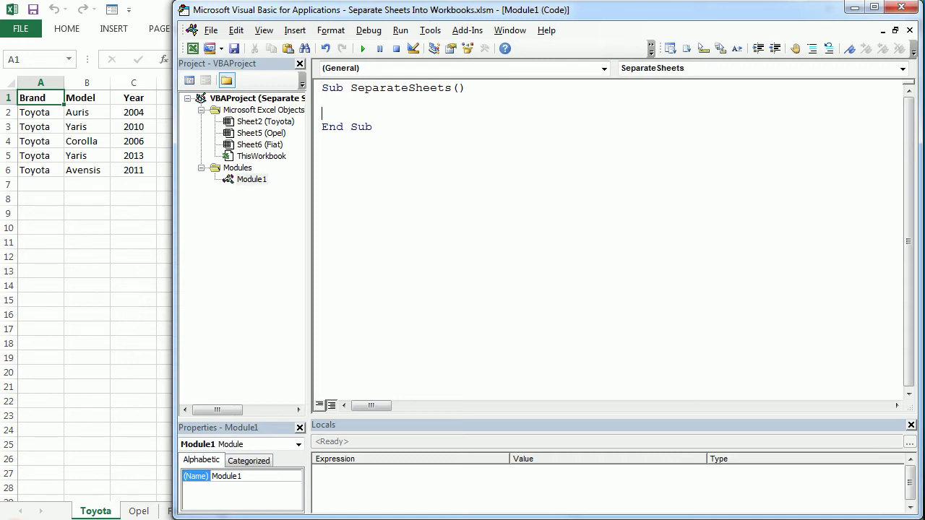
text(dim ws as worksheet)
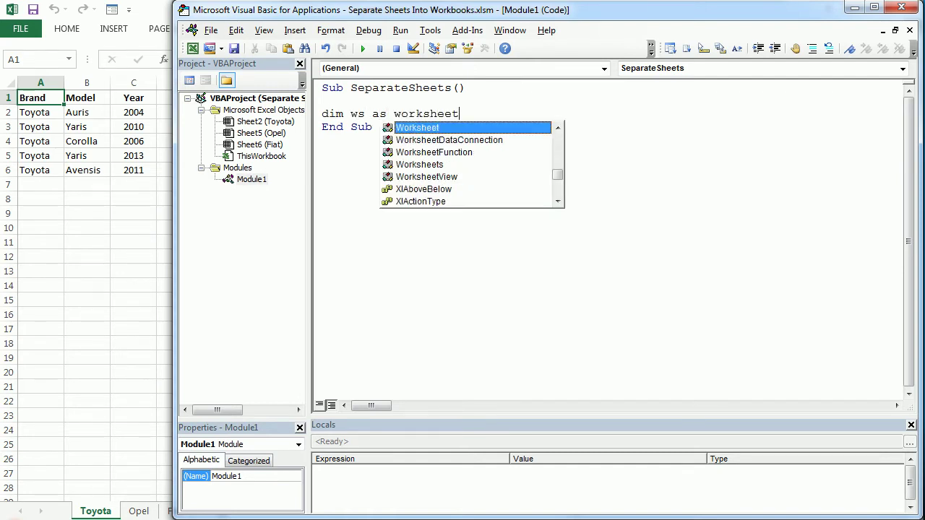
key(Return)
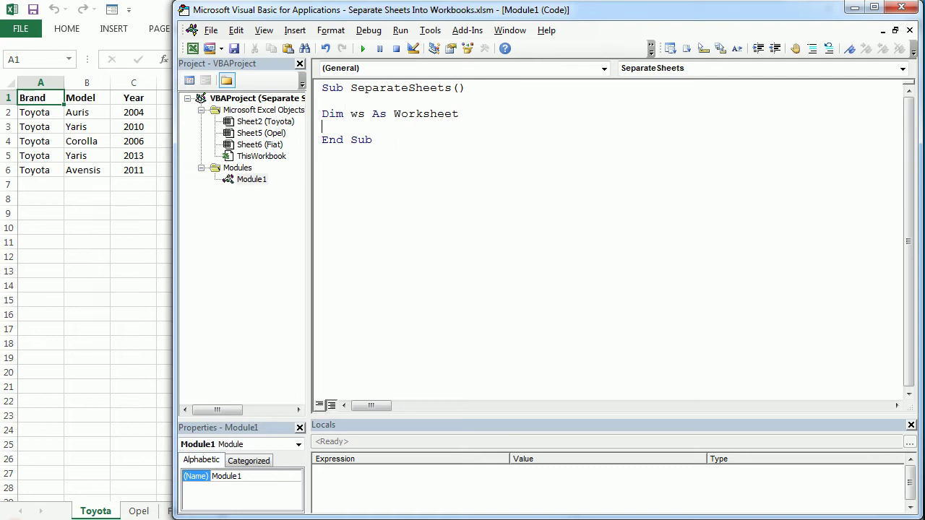
key(Return)
Add a For Each ws In ThisWorkbook.Worksheets loop containing ws.Copy.
text(for each ws in thisworkbook.work)
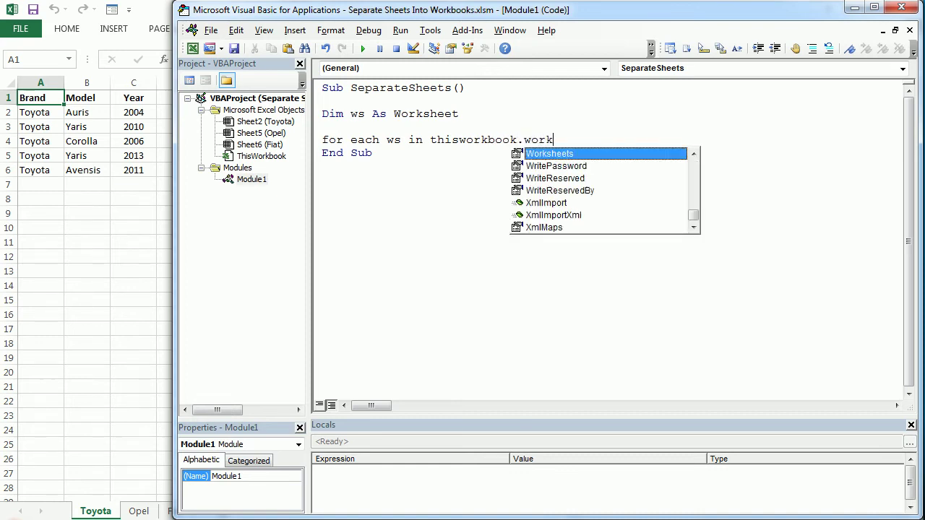
text(sheets)
key(Return)
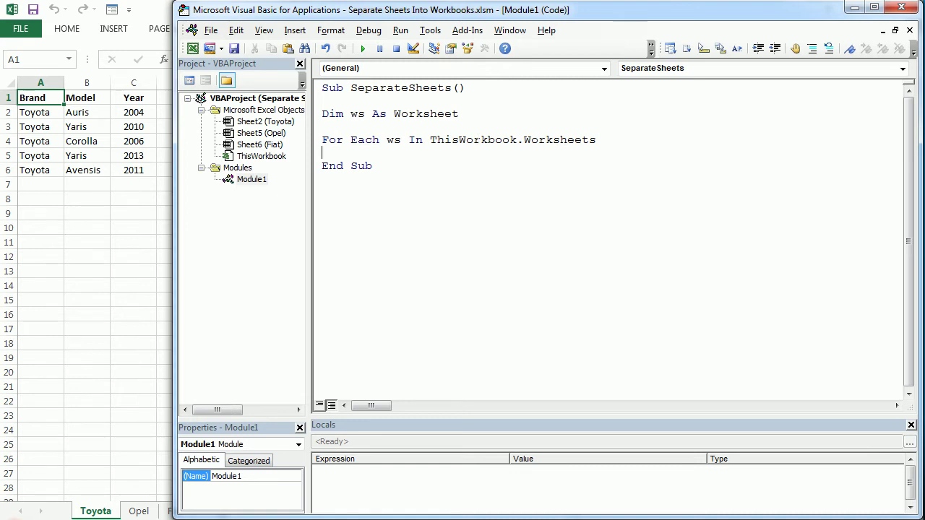
key(Return)
text(ws.copy)
key(space)
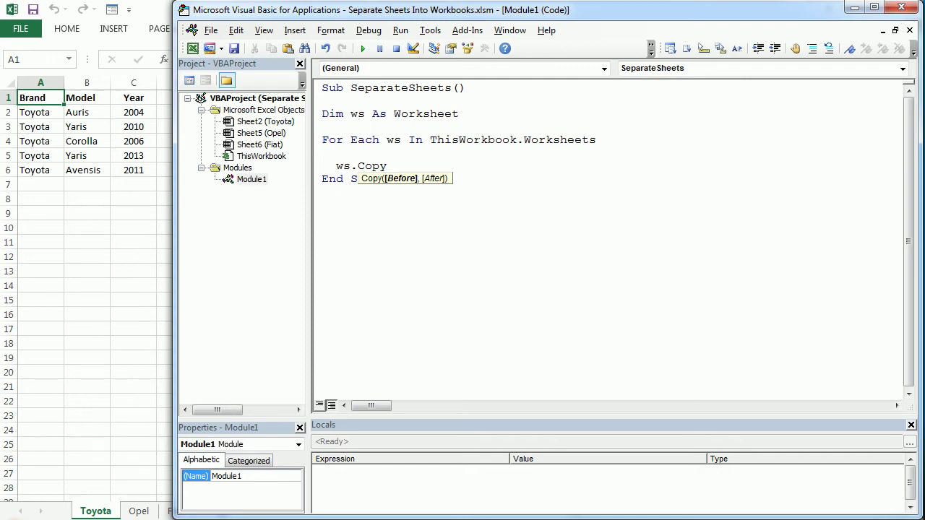
key(Return)
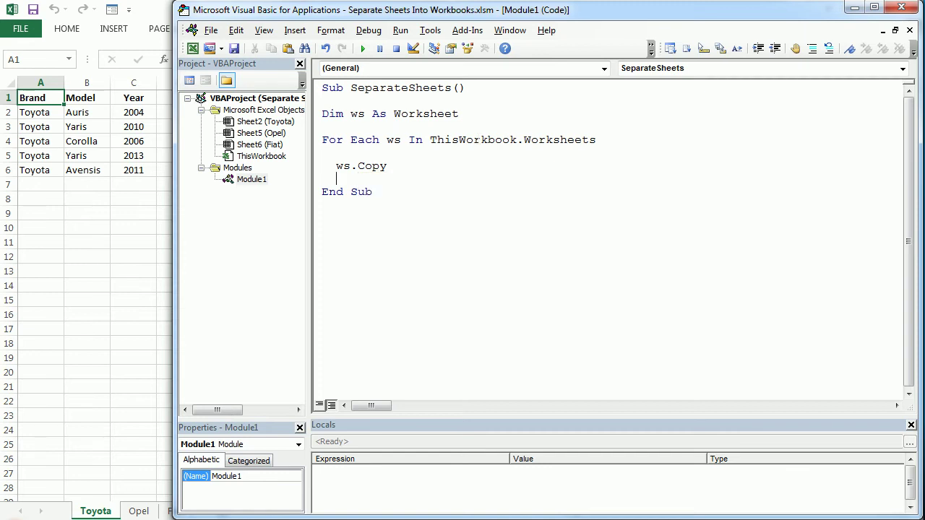
Add a With ActiveWorkbook block containing .SaveAs Filename:=ws.Name.
key(Return)
text(with activework)
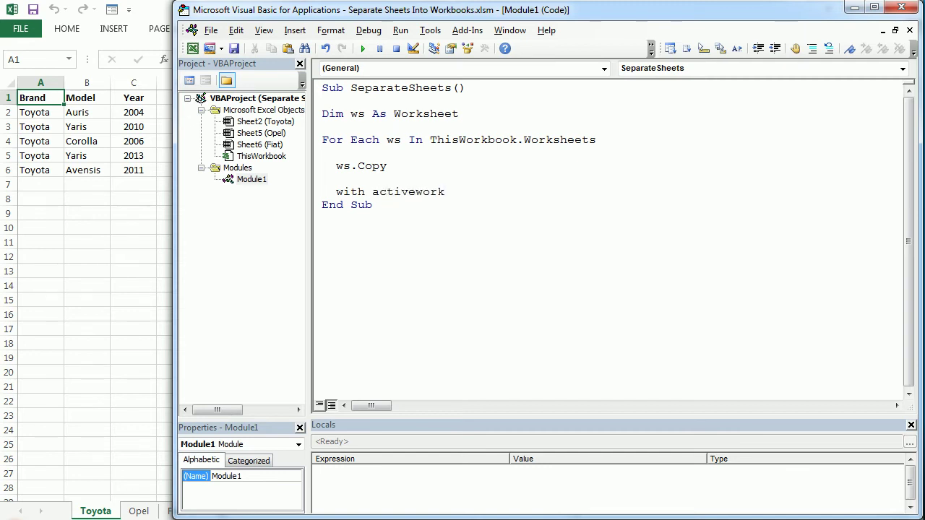
text(book)
key(Return)
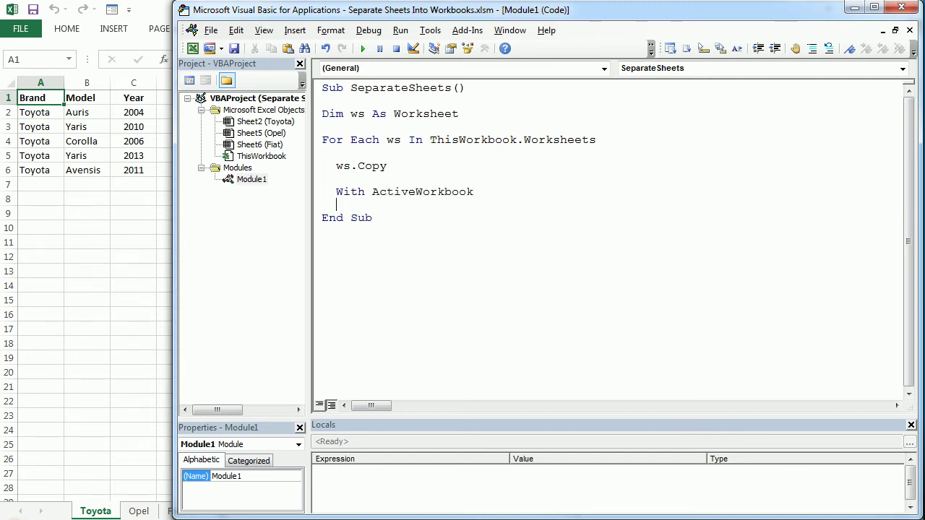
text(.)
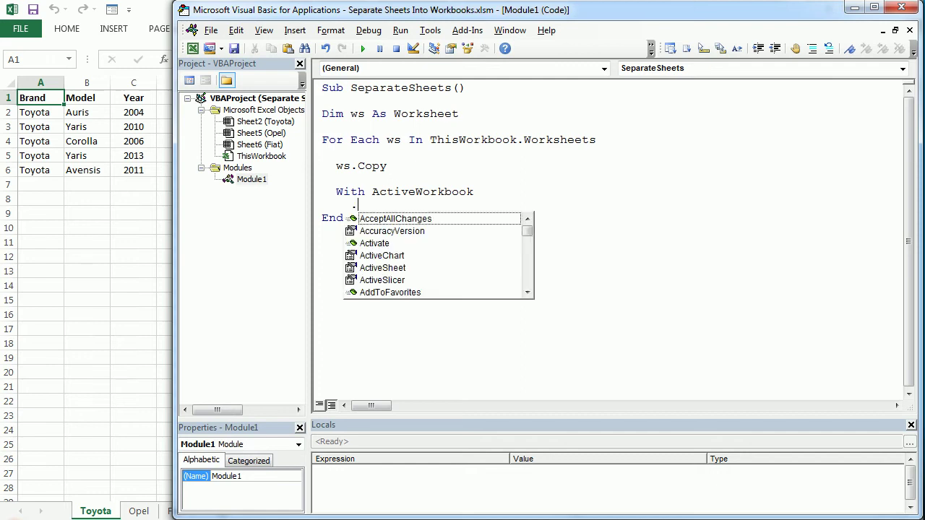
text(savas)
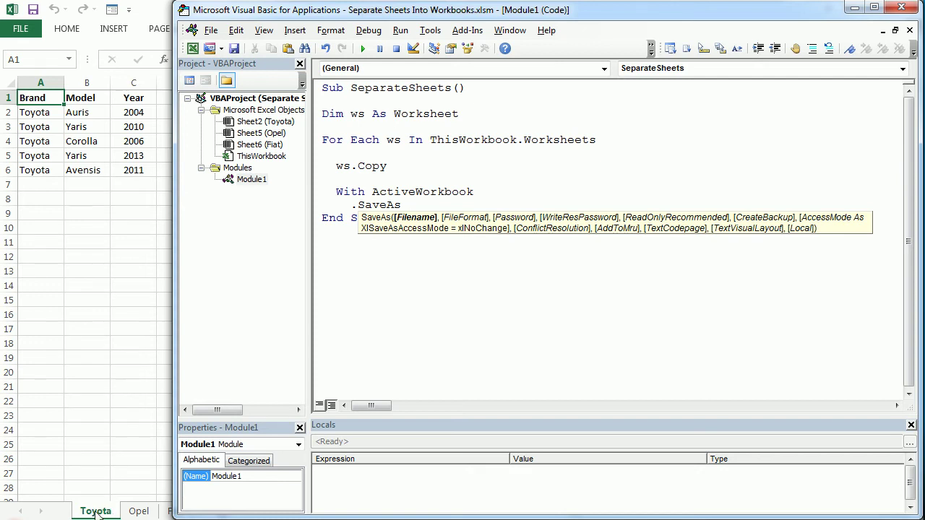
text(Filename:=)
text(ws.name)
key(Return)
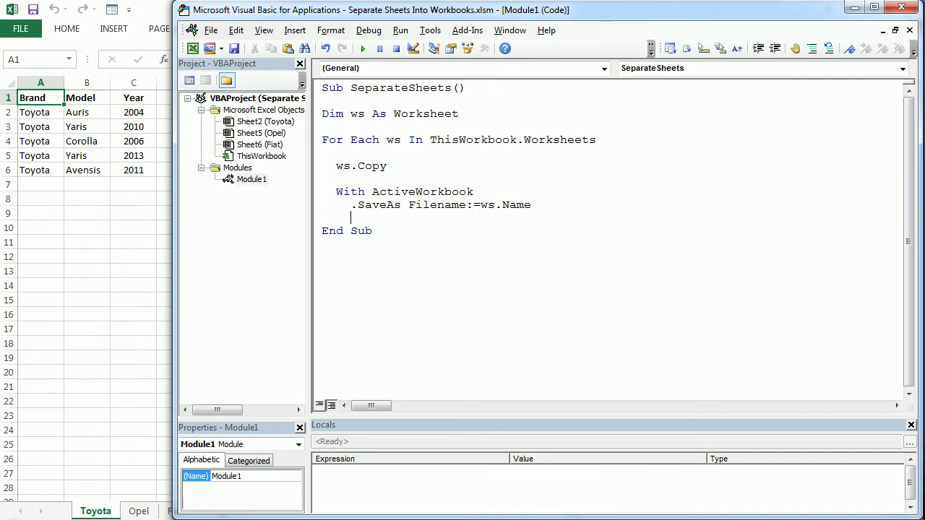
Add a .Close line below the .SaveAs statement.
drag(479, 205, 530, 205)
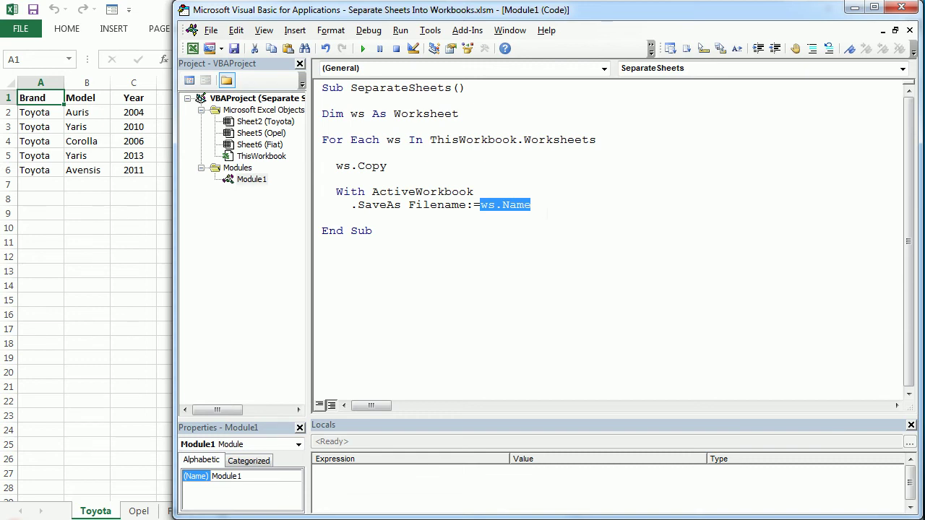
key(Right)
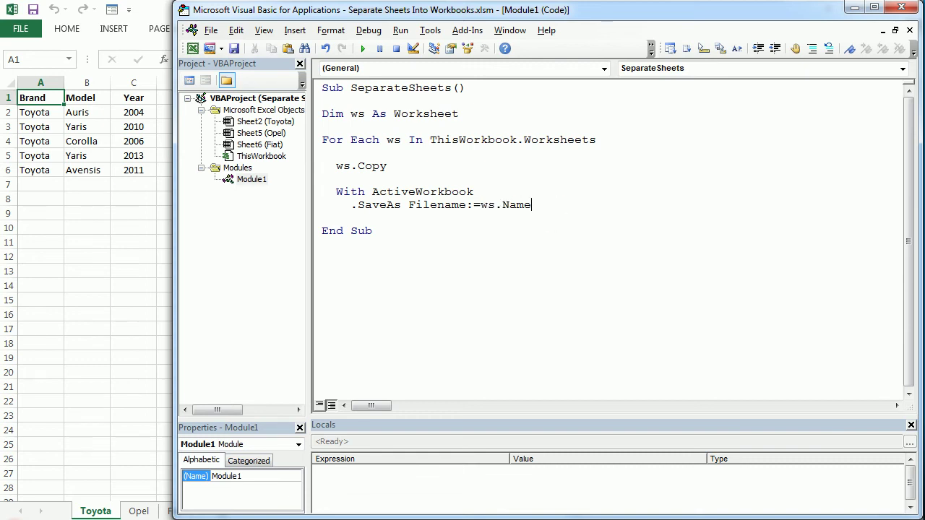
key(Return)
text(.)
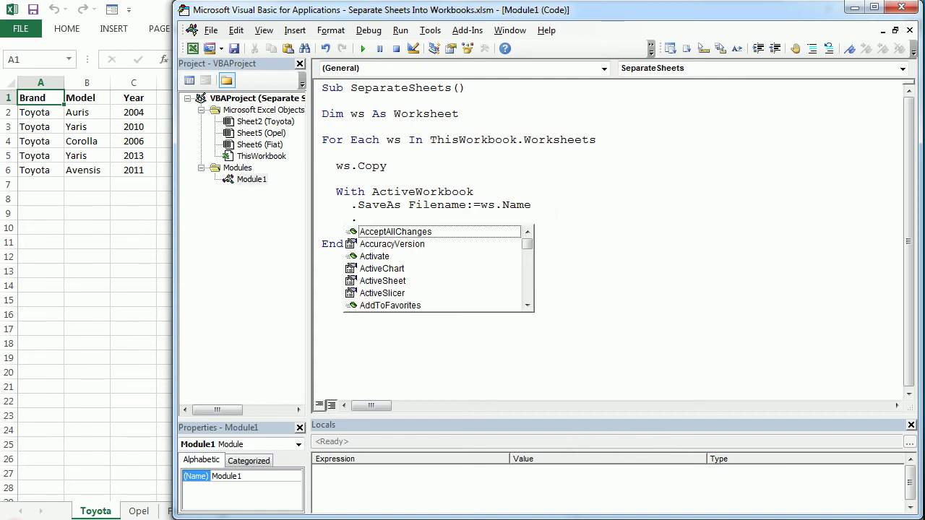
text(close)
key(Return)
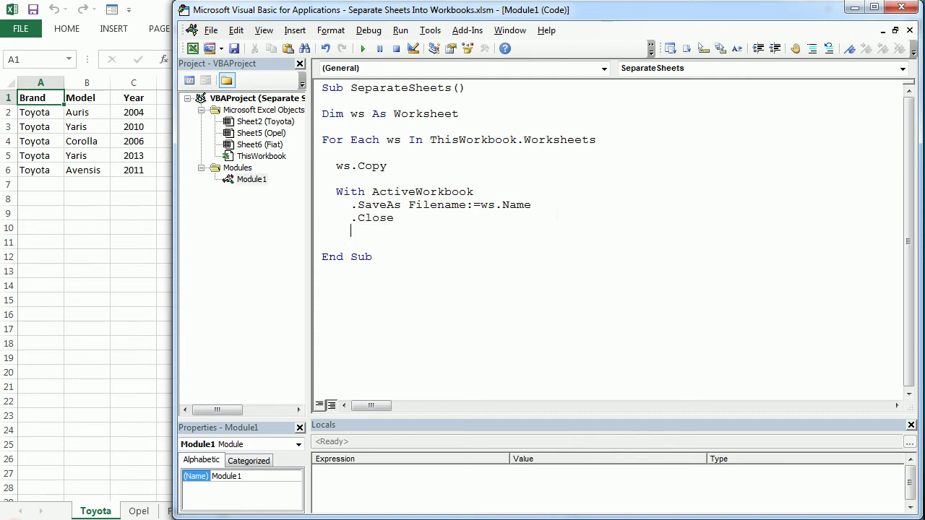
Close the block with End With and the loop with Next ws.
text(end with)
key(Return)
key(Return)
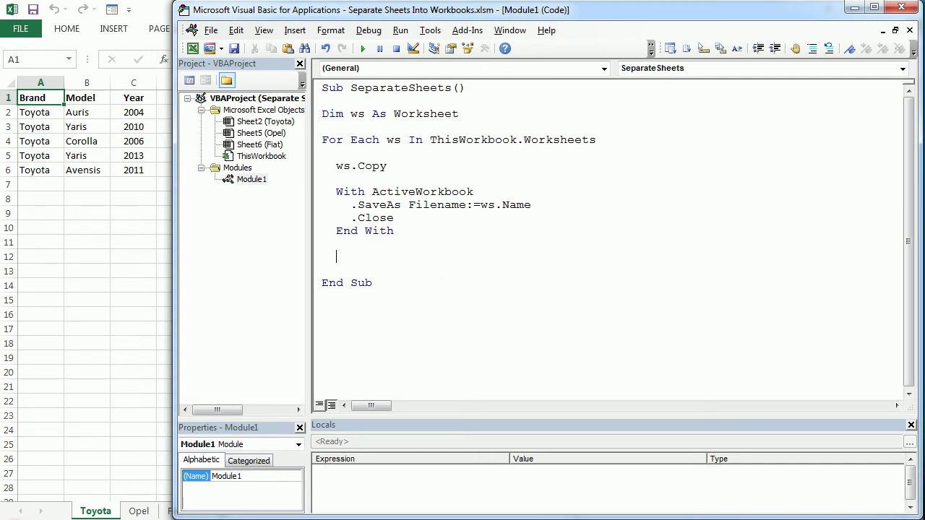
key(BackSpace)
text(next ws)
click(449, 283)
Narrow the editor window and comment out the .Close line with Comment Block.
drag(174, 199, 270, 205)
key(shift+Home)
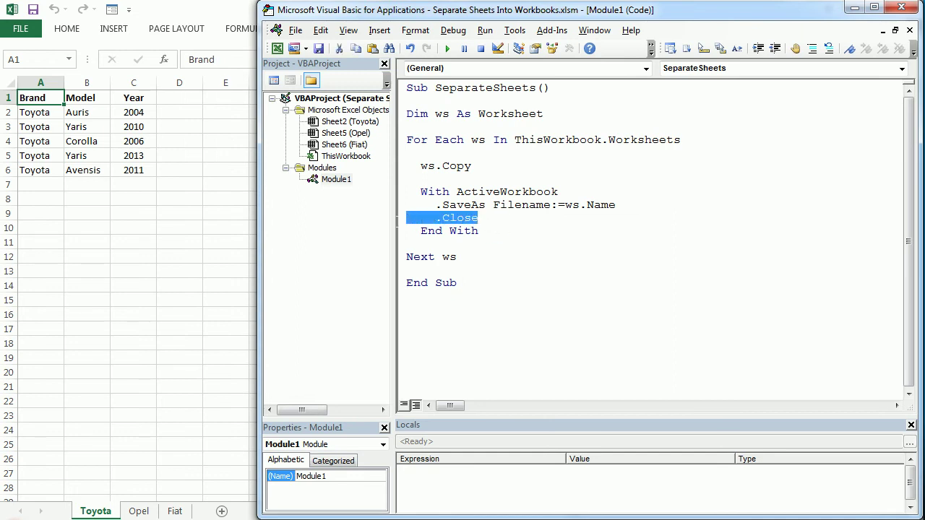
click(812, 48)
key(End)
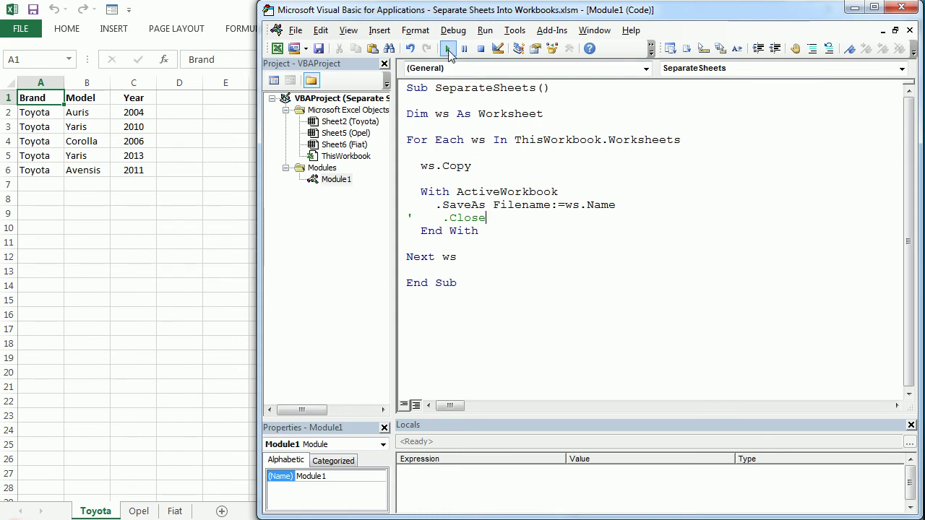
Run SeparateSheets and bring up the maximized Toyota.xlsx workbook to check it.
click(449, 52)
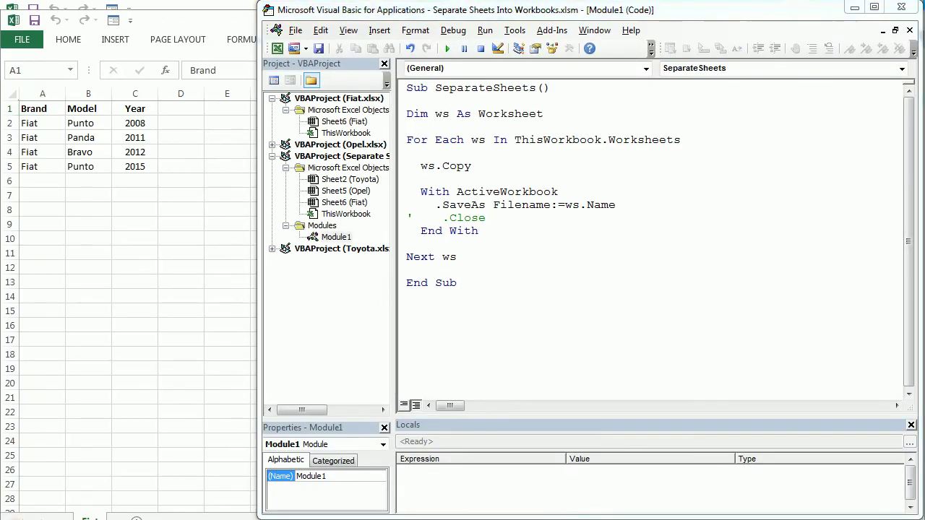
key(alt+Tab)
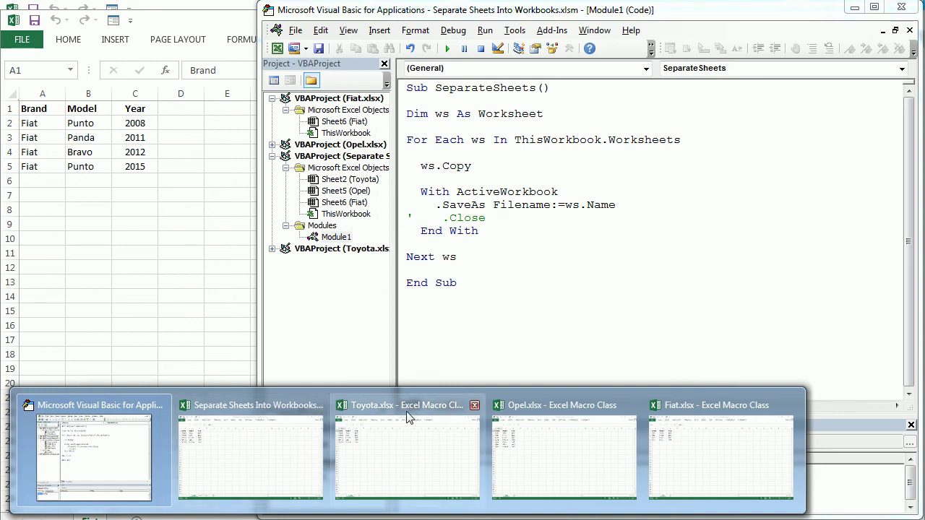
click(407, 413)
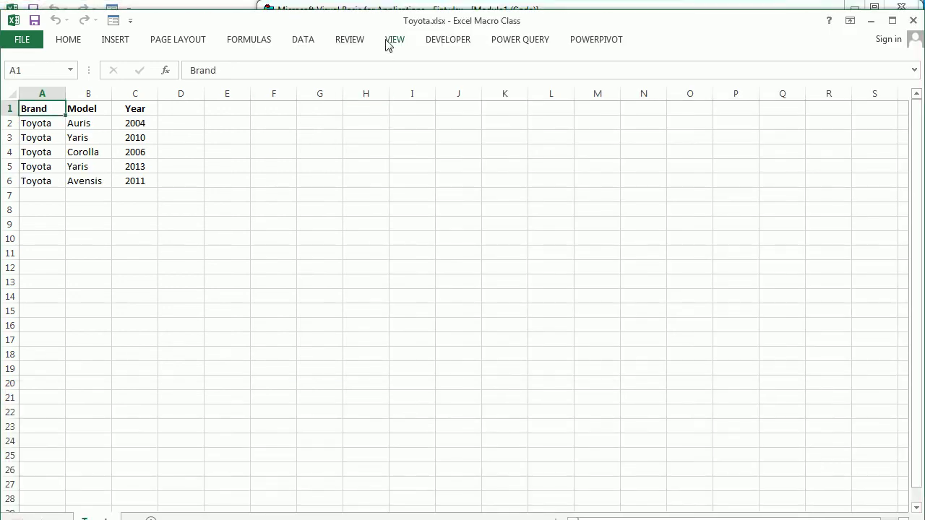
double_click(381, 23)
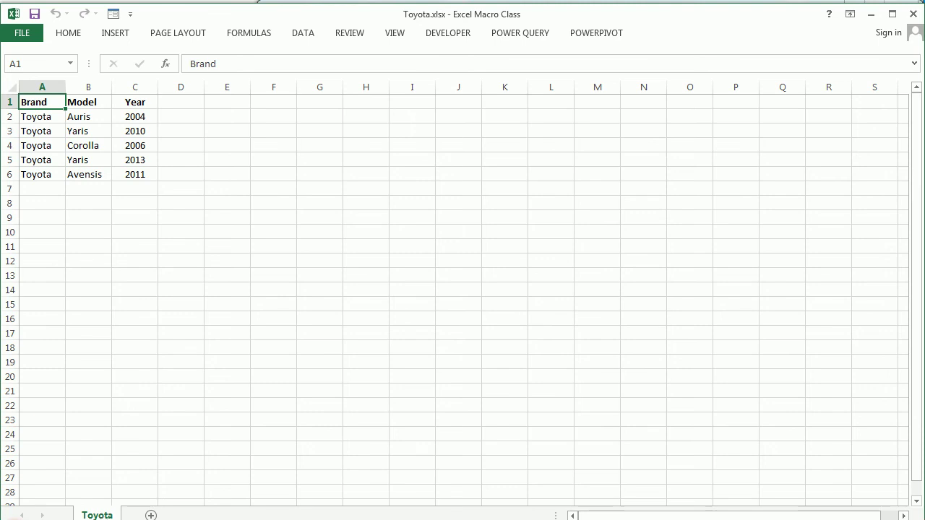
Check the Opel.xlsx and Fiat.xlsx workbooks, fitting each window to the screen.
click(512, 444)
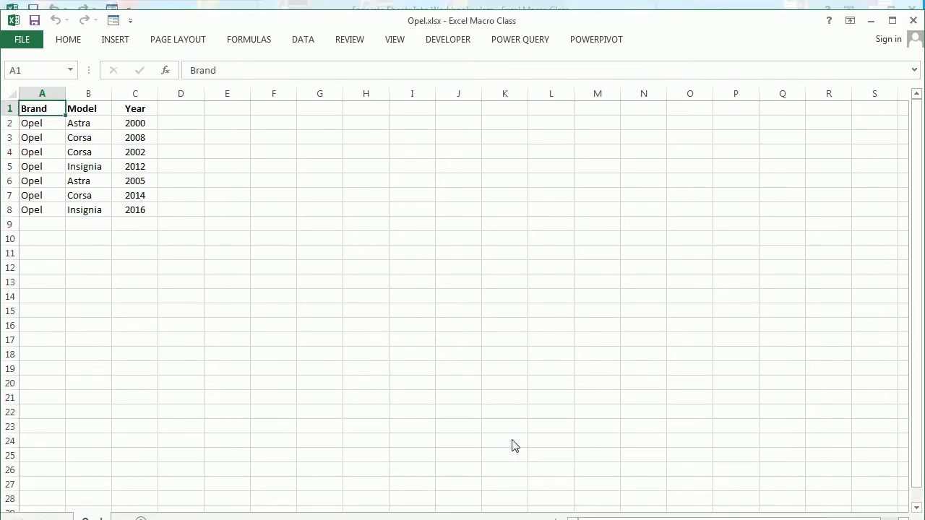
drag(564, 25, 564, 16)
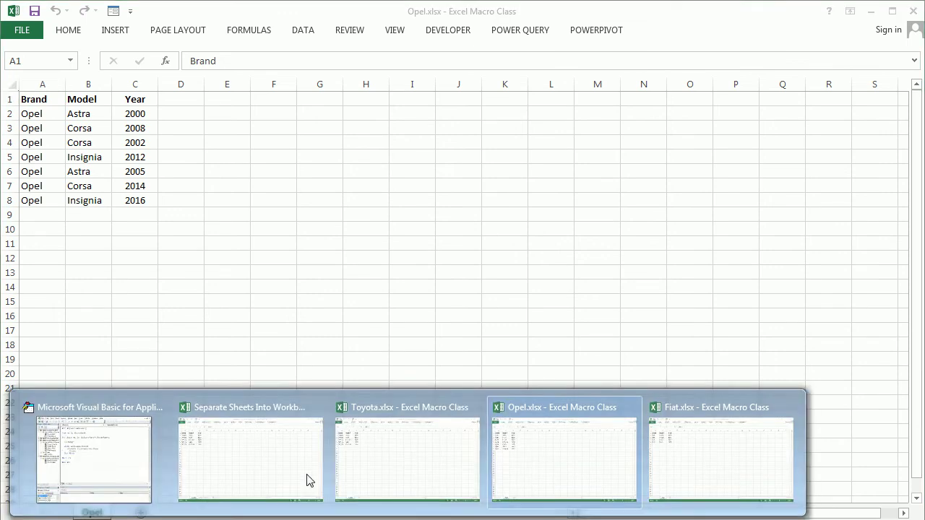
click(727, 442)
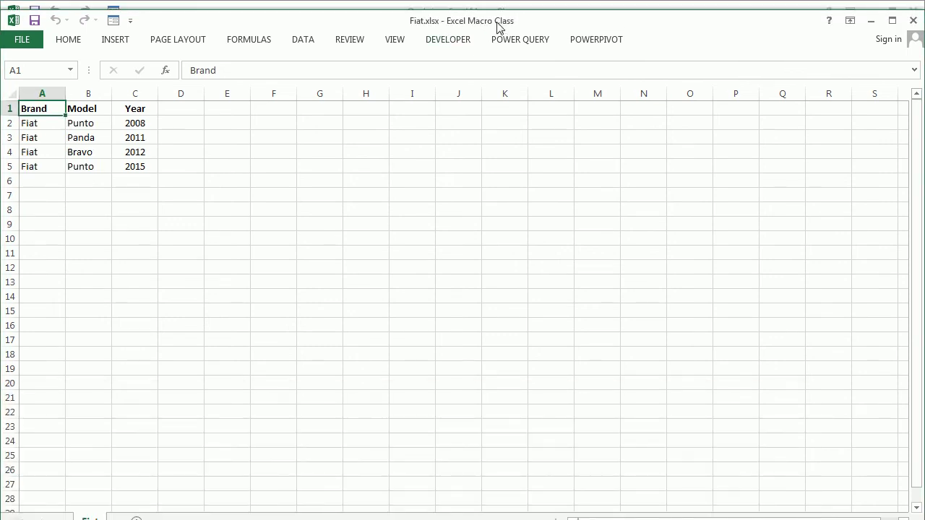
drag(522, 21, 518, 11)
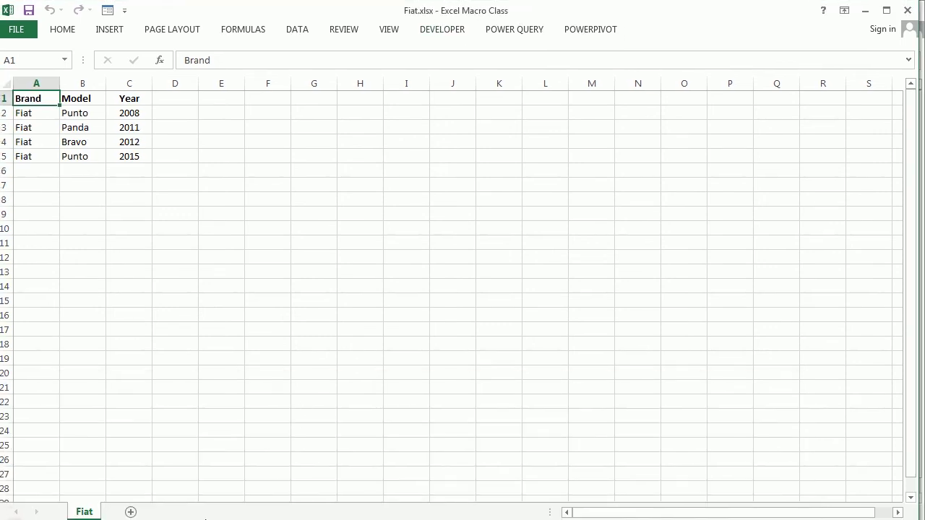
click(130, 516)
Return to the SeparateSheets code in the VBA editor and widen its window.
click(239, 428)
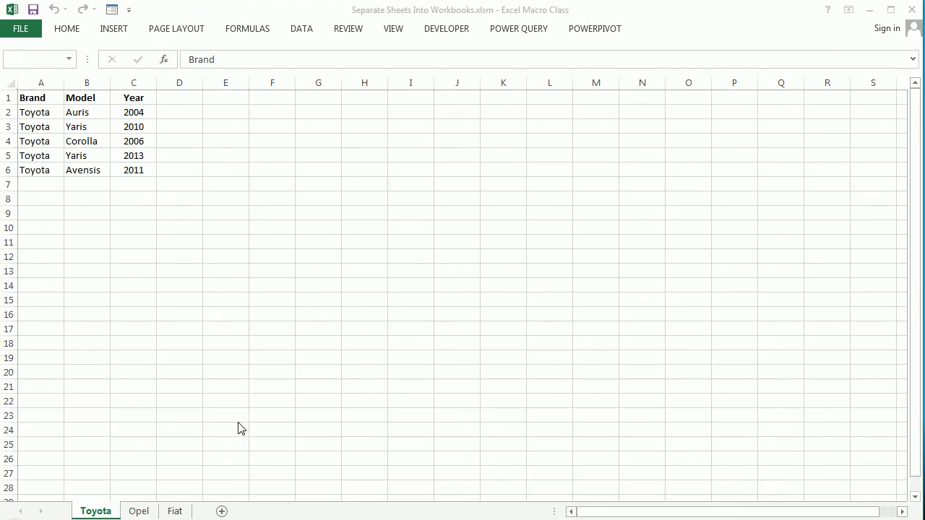
click(130, 517)
click(124, 462)
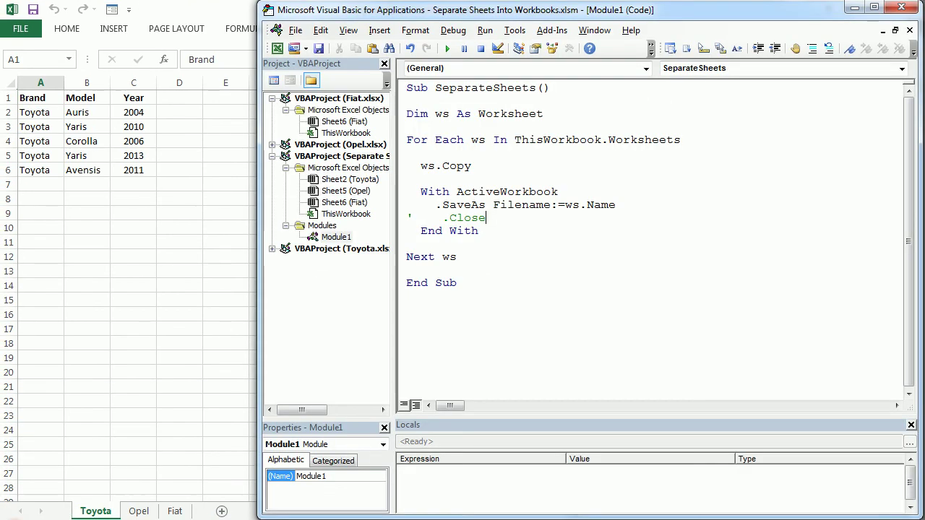
drag(266, 318, 190, 313)
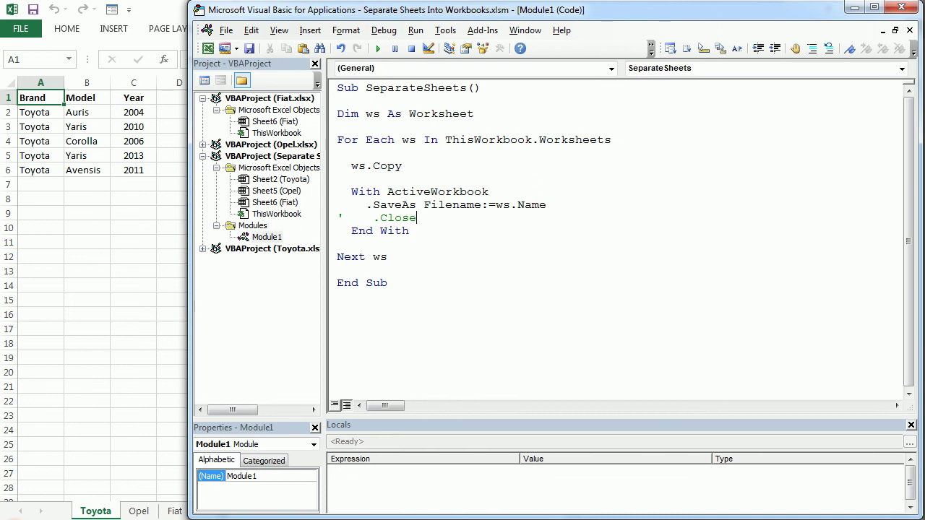